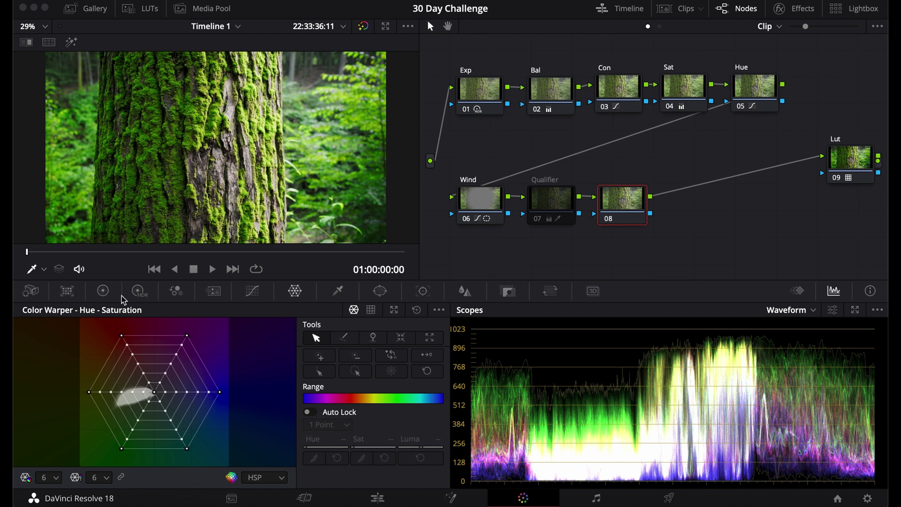
Warp the moss green toward red at about hue 0.02 and saturation 0.56 on node 08, and reset the Color Warper
{"action": "left_click", "coordinate": [43, 268]}
{"action": "left_click", "coordinate": [50, 304]}
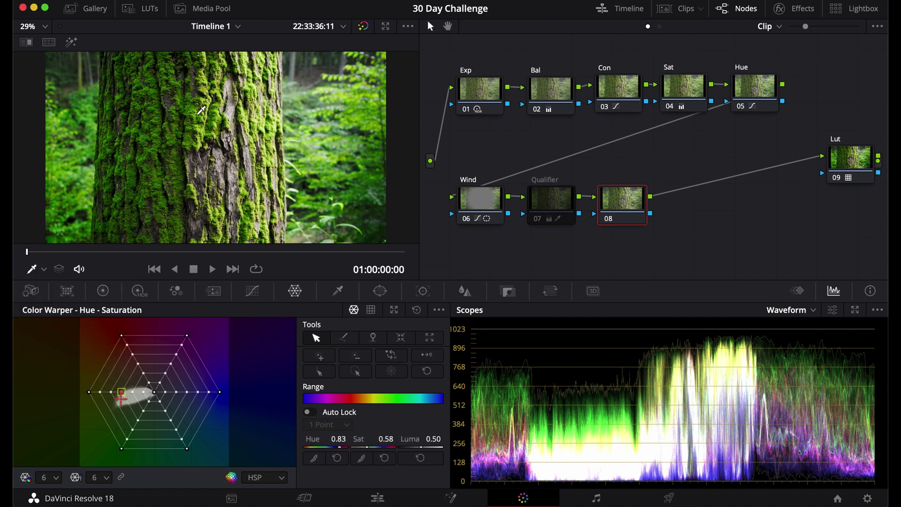
{"action": "left_click_drag", "start_coordinate": [197, 115], "coordinate": [217, 87]}
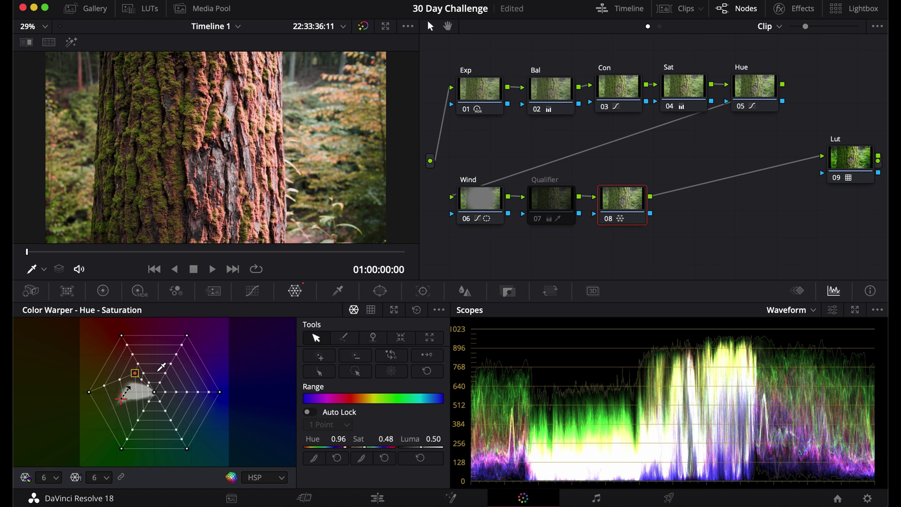
{"action": "left_click_drag", "start_coordinate": [135, 373], "coordinate": [141, 363]}
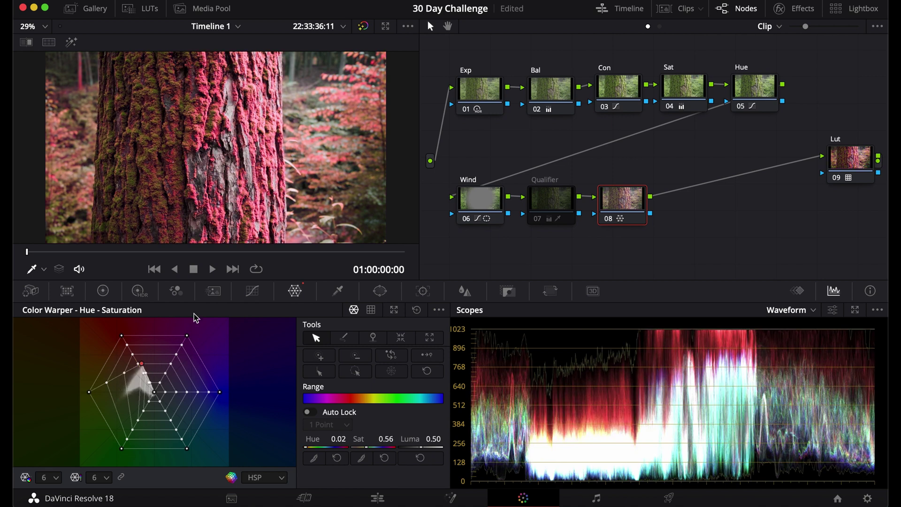
{"action": "left_click", "coordinate": [418, 311]}
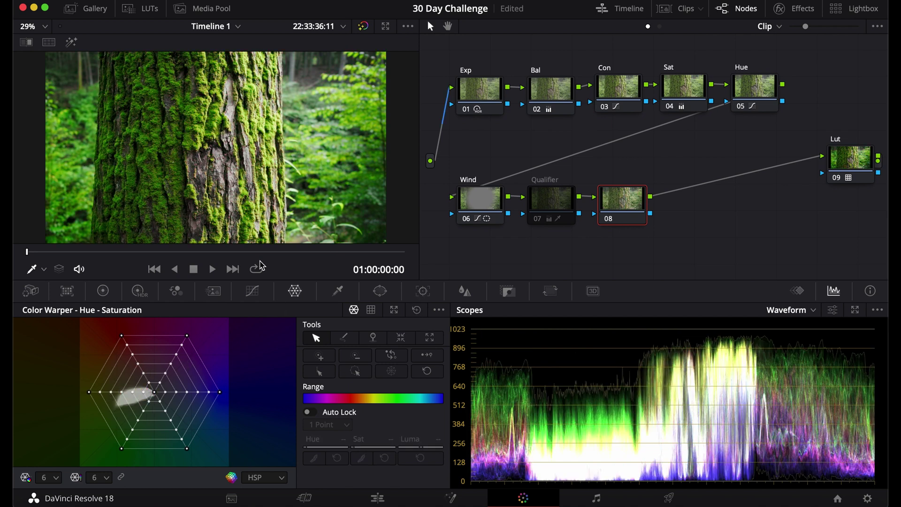
Desaturate the background foliage, warp the moss through red to blue at about hue 0.34 and saturation 1.17, and reset the Color Warper
{"action": "left_click", "coordinate": [363, 178]}
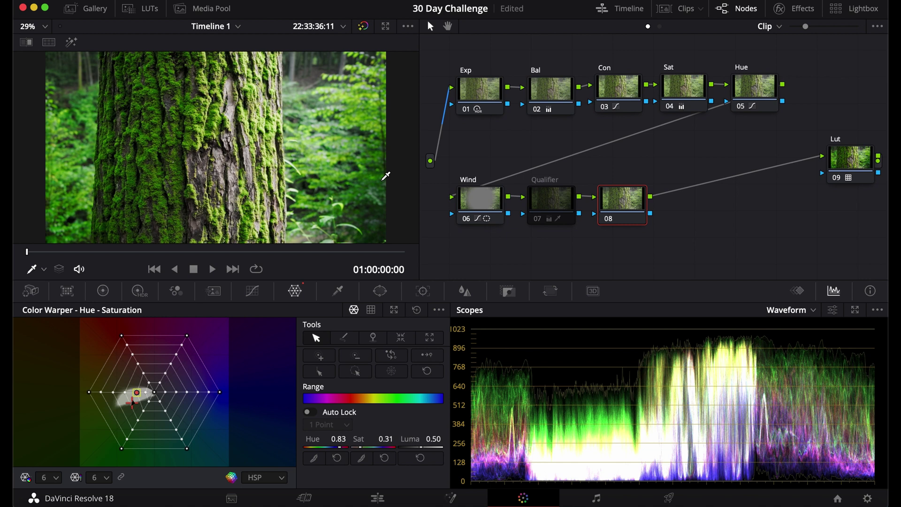
{"action": "left_click_drag", "start_coordinate": [386, 173], "coordinate": [148, 133]}
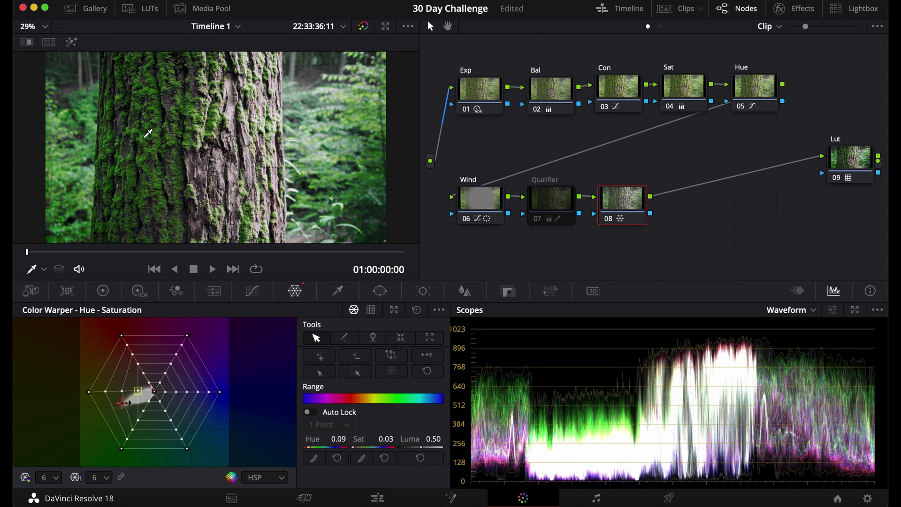
{"action": "left_click", "coordinate": [145, 136]}
{"action": "left_click_drag", "start_coordinate": [143, 133], "coordinate": [182, 102]}
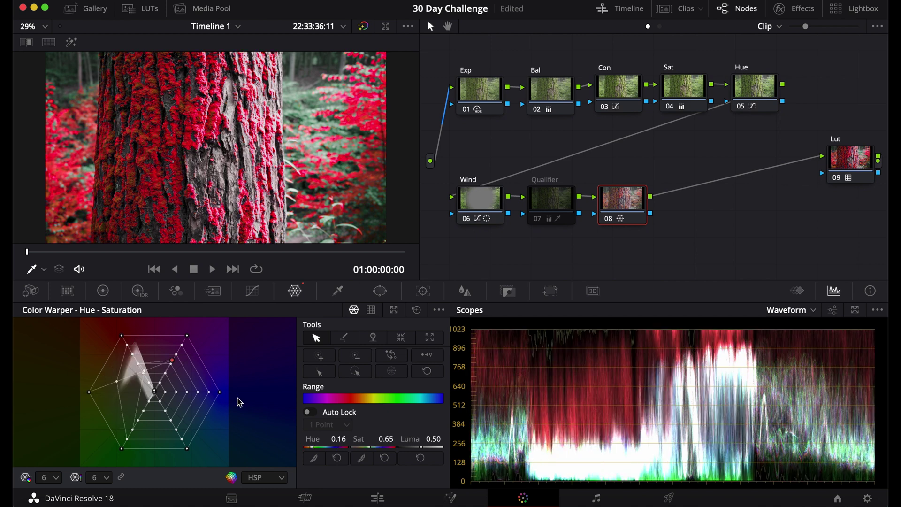
{"action": "left_click_drag", "start_coordinate": [237, 398], "coordinate": [237, 398]}
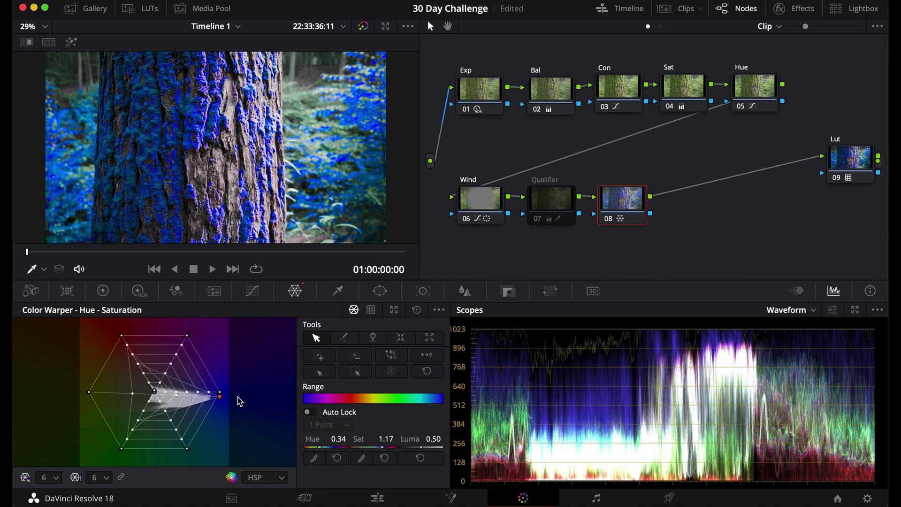
{"action": "left_click", "coordinate": [418, 311]}
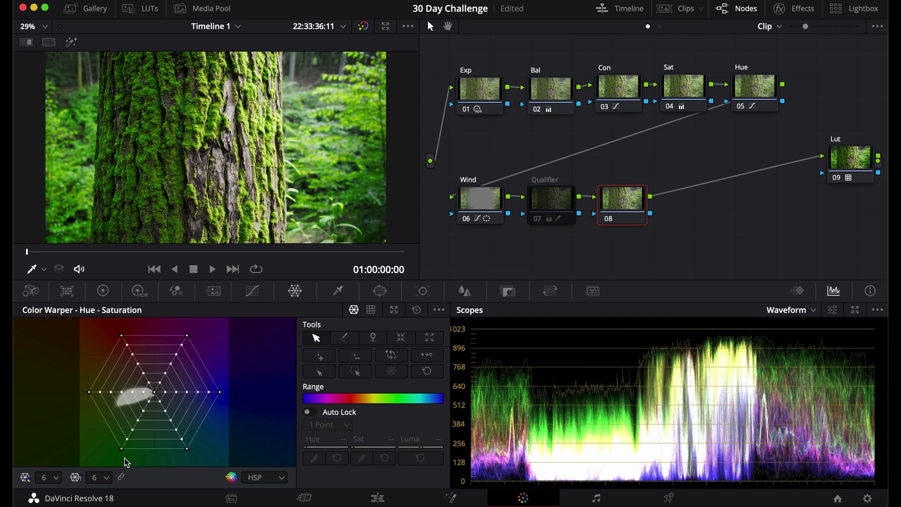
Set the Color Warper's hue resolution to 24
{"action": "left_click", "coordinate": [49, 477]}
{"action": "left_click", "coordinate": [55, 466]}
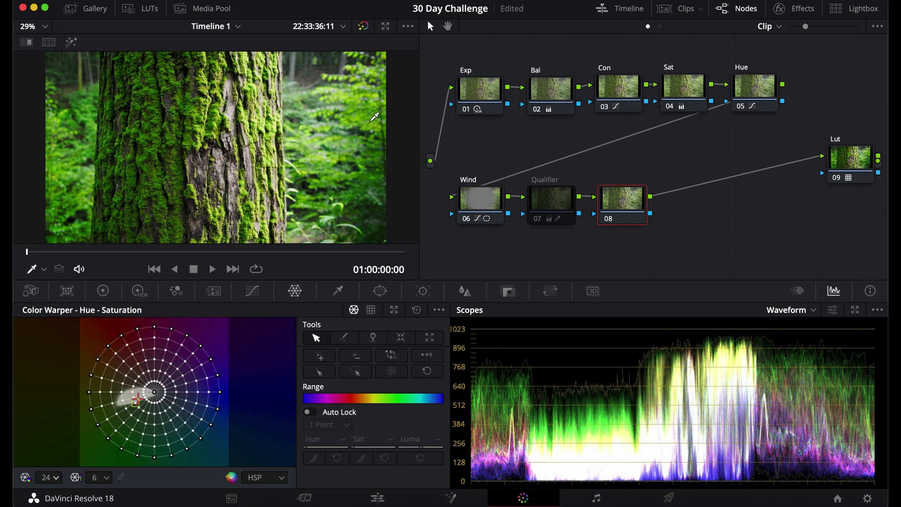
Warp the sampled moss tone to about hue 0.74, saturation 0.73 and the bark tone to about hue 0.92, saturation 0.61
{"action": "left_click", "coordinate": [247, 112]}
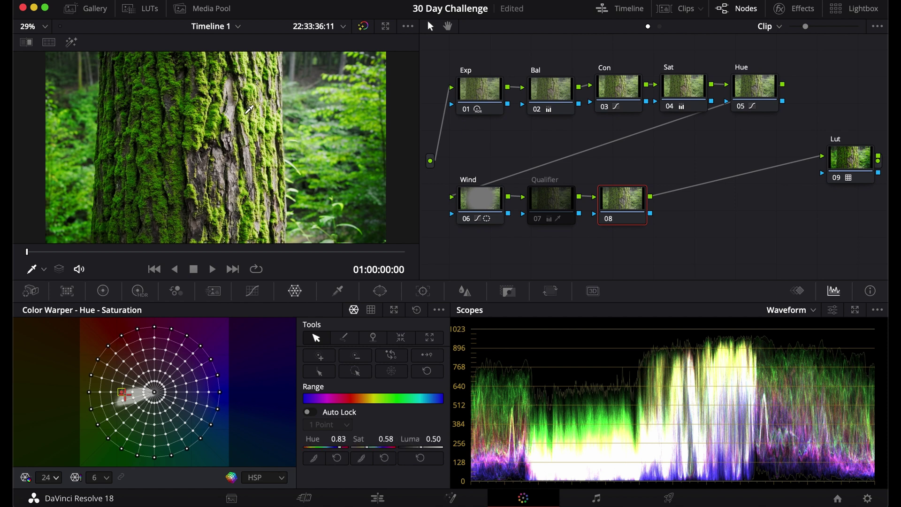
{"action": "left_click_drag", "start_coordinate": [249, 110], "coordinate": [151, 166]}
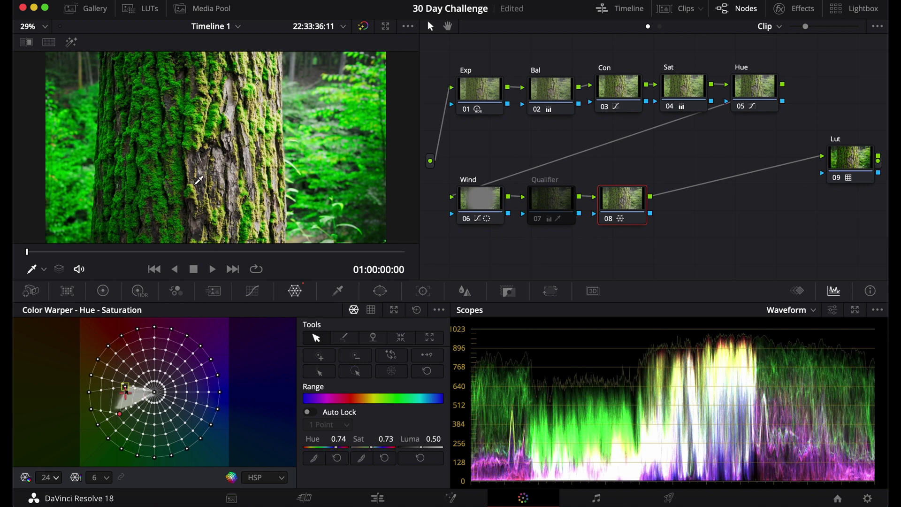
{"action": "left_click_drag", "start_coordinate": [199, 185], "coordinate": [270, 179]}
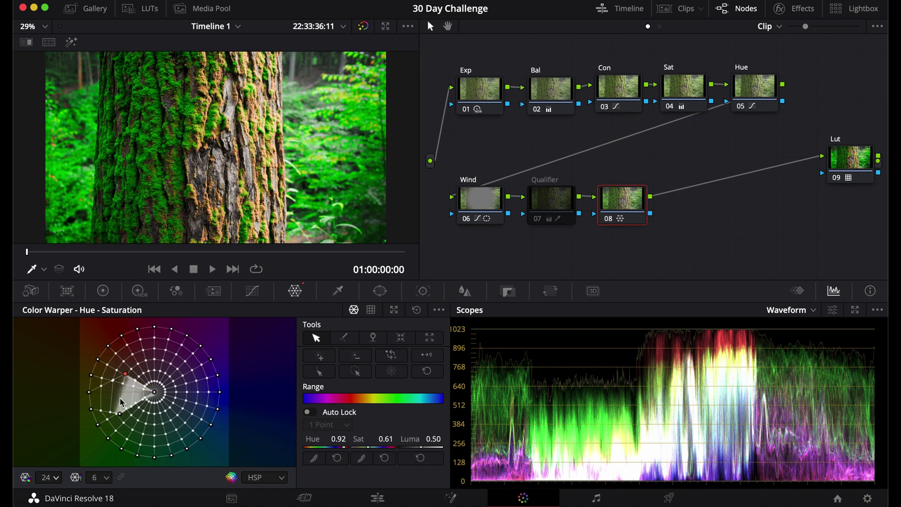
Refine the warped green control point to luma 0.45 and saturation 0.60
{"action": "left_click", "coordinate": [120, 414]}
{"action": "left_click_drag", "start_coordinate": [433, 439], "coordinate": [429, 439]}
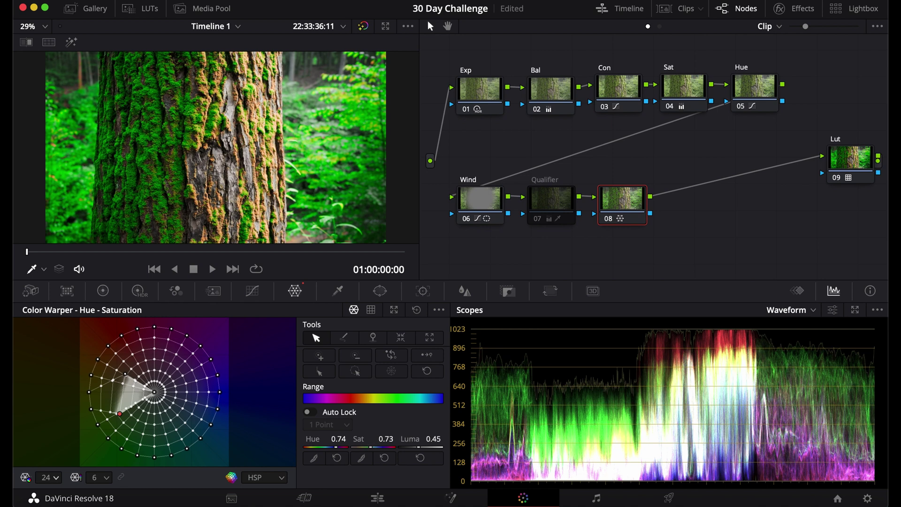
{"action": "left_click_drag", "start_coordinate": [385, 439], "coordinate": [371, 445]}
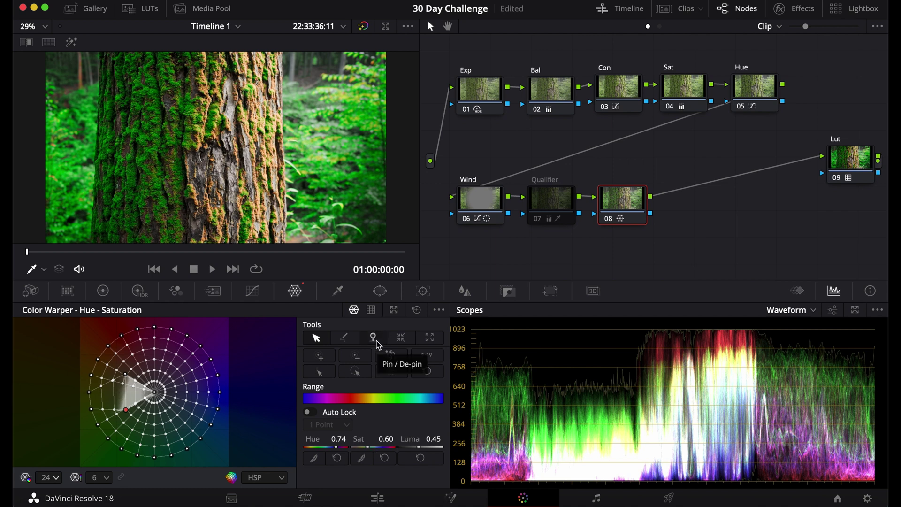
Pin the sampled bark tone's control point, try moving the point around the mesh, and reset the Color Warper
{"action": "left_click", "coordinate": [185, 361]}
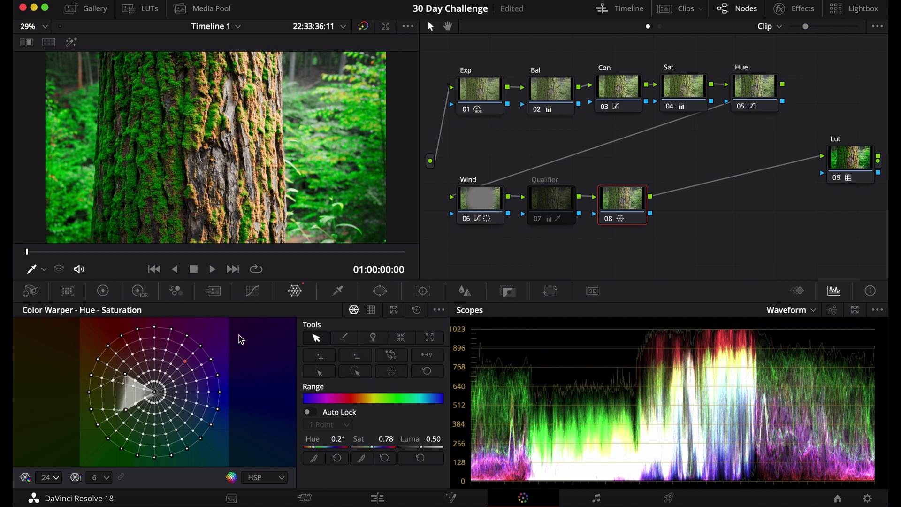
{"action": "left_click", "coordinate": [204, 137]}
{"action": "left_click", "coordinate": [377, 336]}
{"action": "left_click", "coordinate": [317, 339]}
{"action": "left_click_drag", "start_coordinate": [125, 374], "coordinate": [113, 399]}
{"action": "left_click_drag", "start_coordinate": [113, 399], "coordinate": [134, 399]}
{"action": "left_click", "coordinate": [202, 388]}
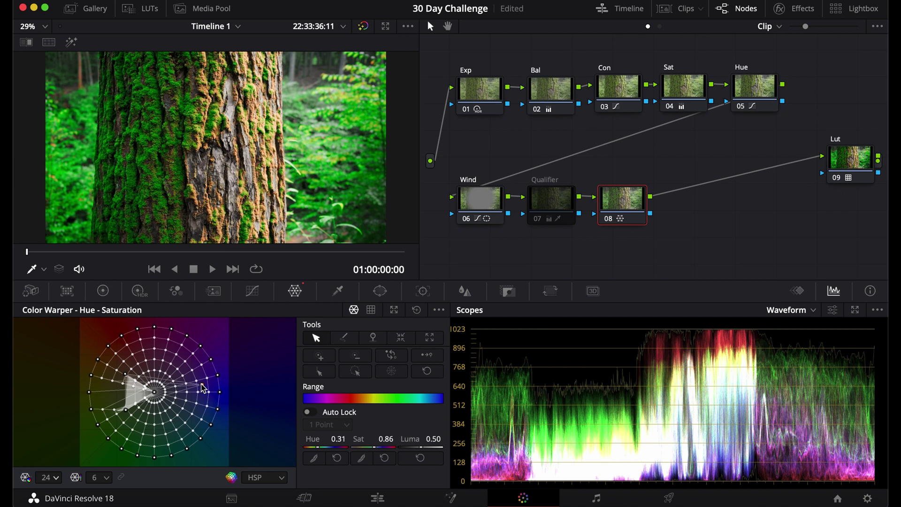
{"action": "left_click", "coordinate": [418, 310]}
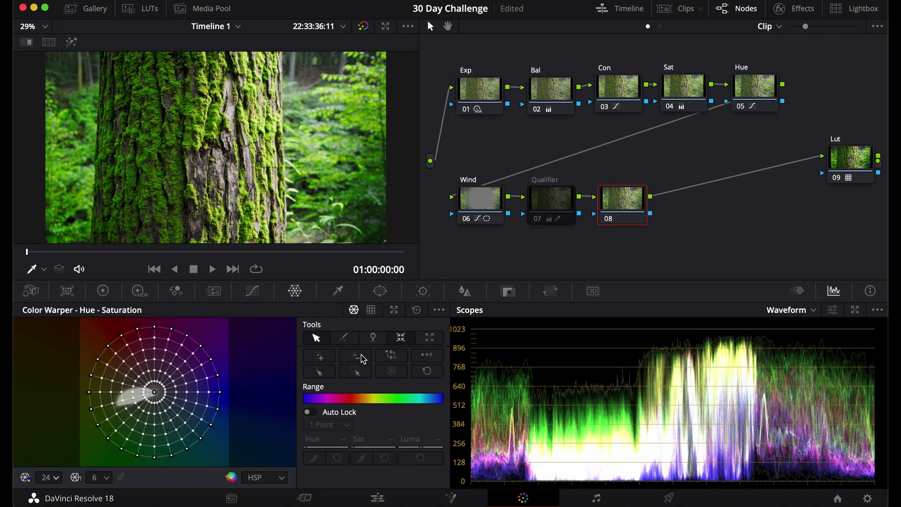
Move the mesh's centre point toward green at about hue 0.75 and saturation 0.49, and reset the Color Warper
{"action": "left_click_drag", "start_coordinate": [154, 392], "coordinate": [132, 408]}
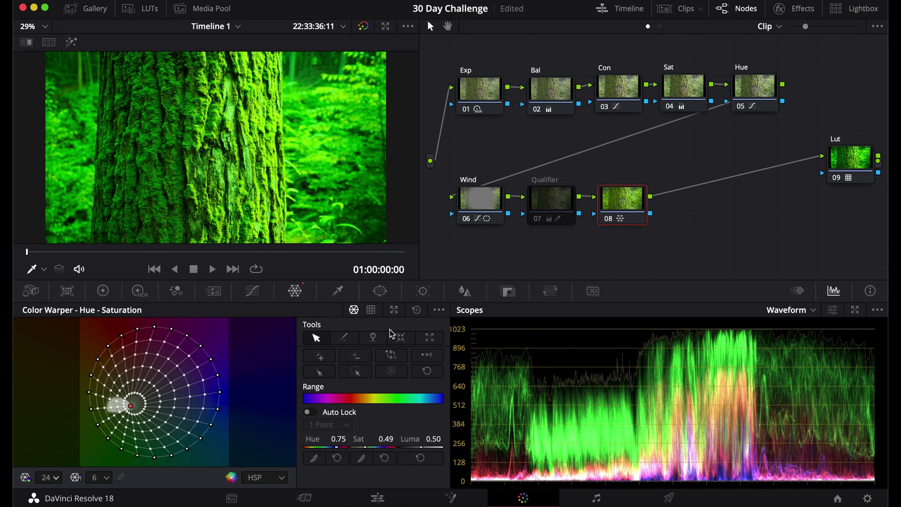
{"action": "left_click", "coordinate": [417, 311]}
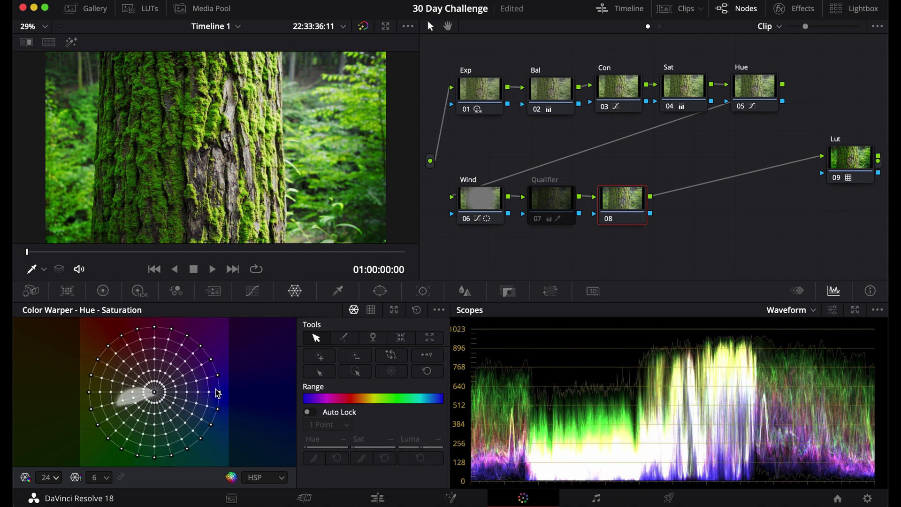
Select the whole saturation ring through the moss green point and lower its saturation to 0.49
{"action": "left_click", "coordinate": [355, 372]}
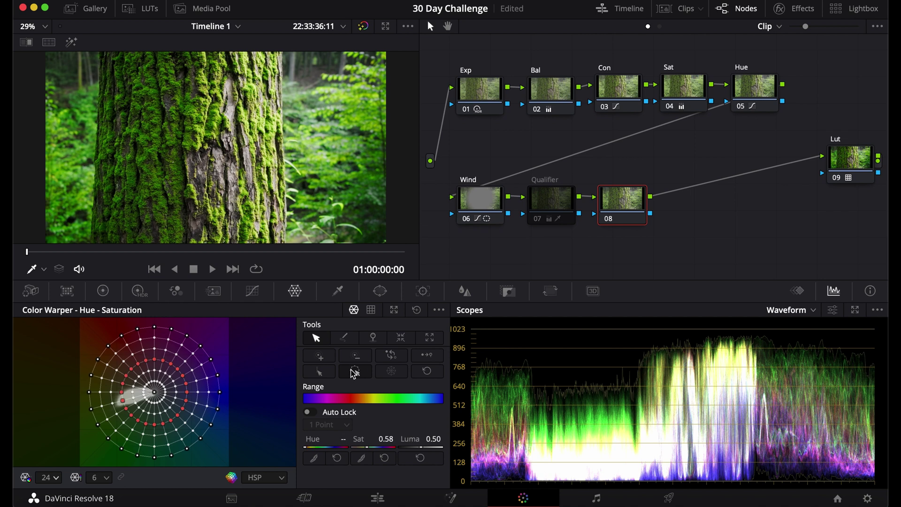
{"action": "left_click_drag", "start_coordinate": [371, 443], "coordinate": [369, 443]}
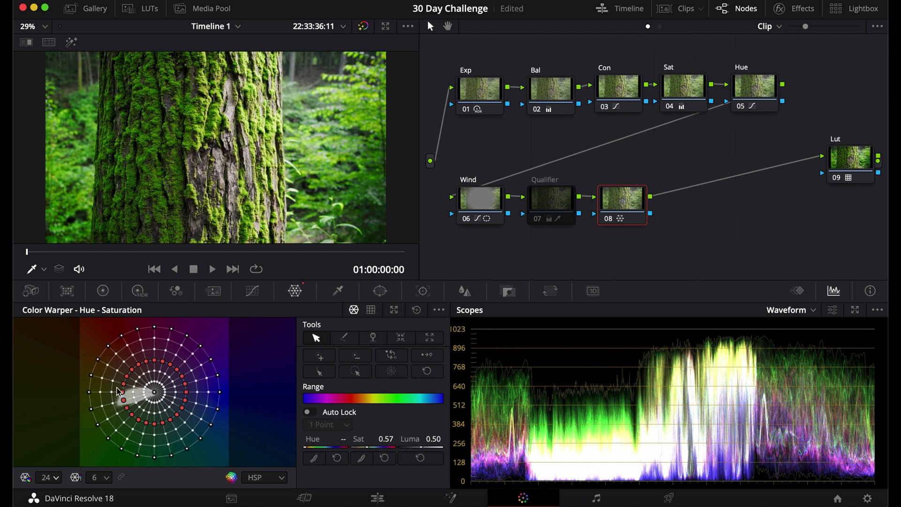
{"action": "left_click_drag", "start_coordinate": [376, 448], "coordinate": [374, 447]}
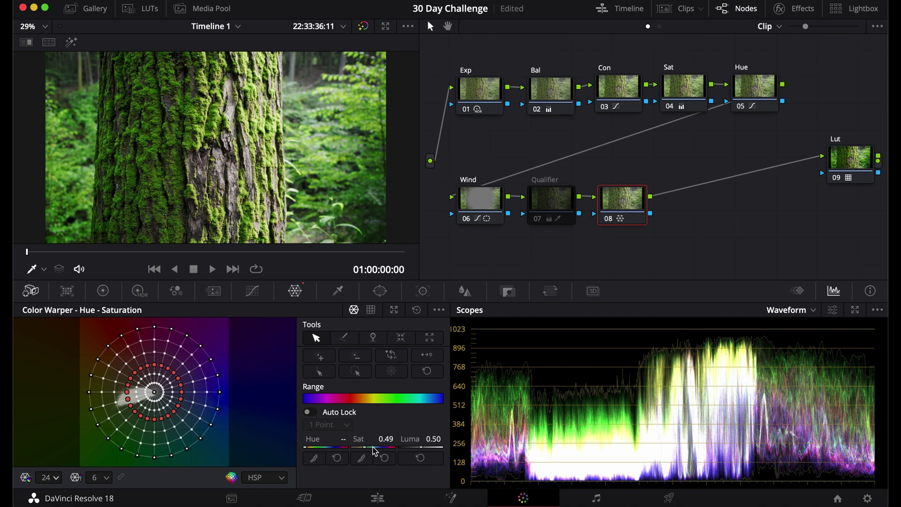
Select the next larger saturation ring and set its saturation to 0.78 and luma to 0.45
{"action": "left_click", "coordinate": [196, 396]}
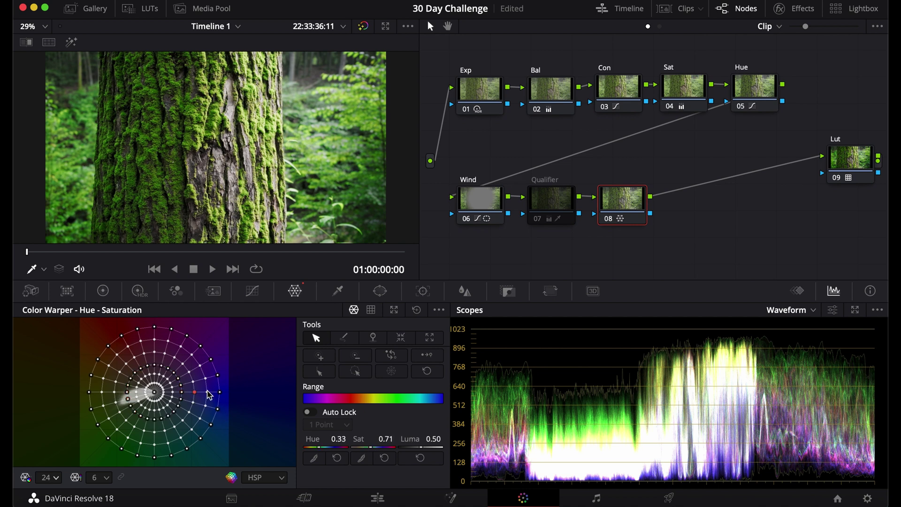
{"action": "left_click", "coordinate": [359, 374]}
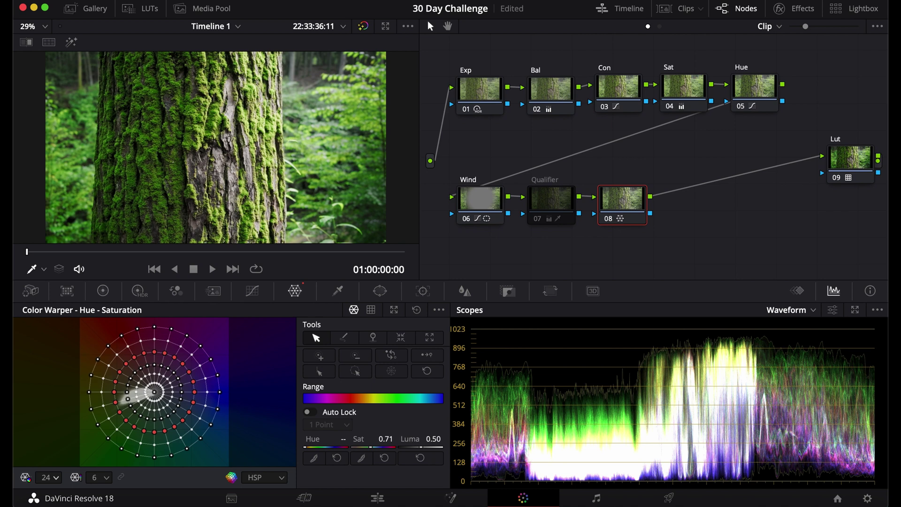
{"action": "left_click_drag", "start_coordinate": [383, 449], "coordinate": [389, 449]}
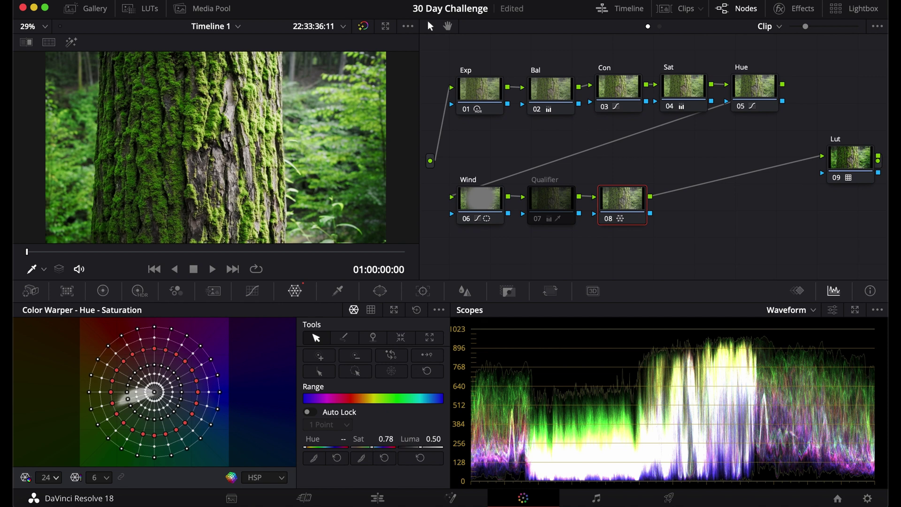
{"action": "left_click_drag", "start_coordinate": [428, 447], "coordinate": [426, 447]}
Warp a corner of the green–magenta Chroma - Luma grid to about chroma -0.26, luma 0.96, and reset it before returning to Hue - Saturation
{"action": "left_click", "coordinate": [371, 310]}
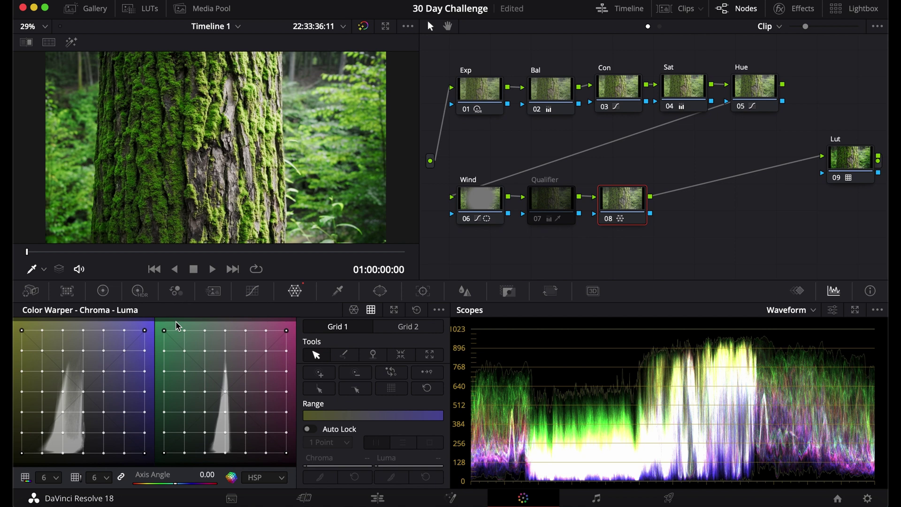
{"action": "left_click_drag", "start_coordinate": [164, 330], "coordinate": [195, 337]}
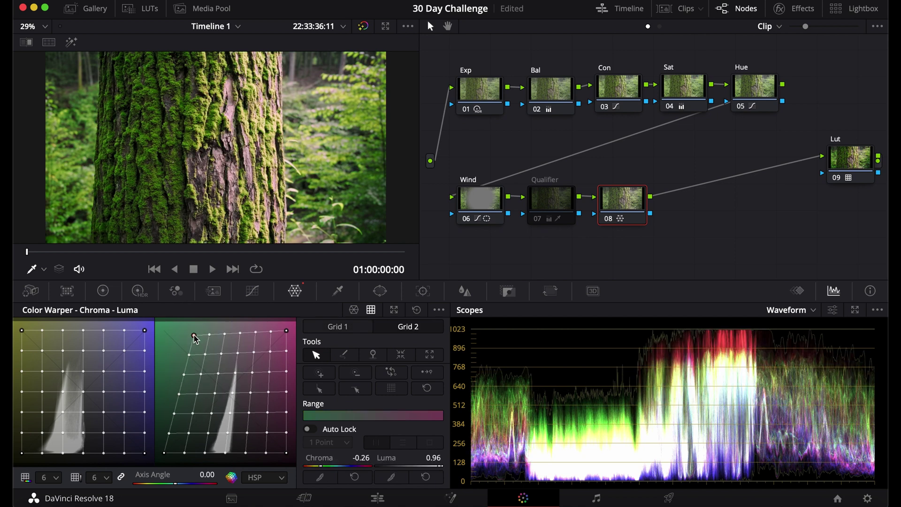
{"action": "left_click", "coordinate": [418, 310]}
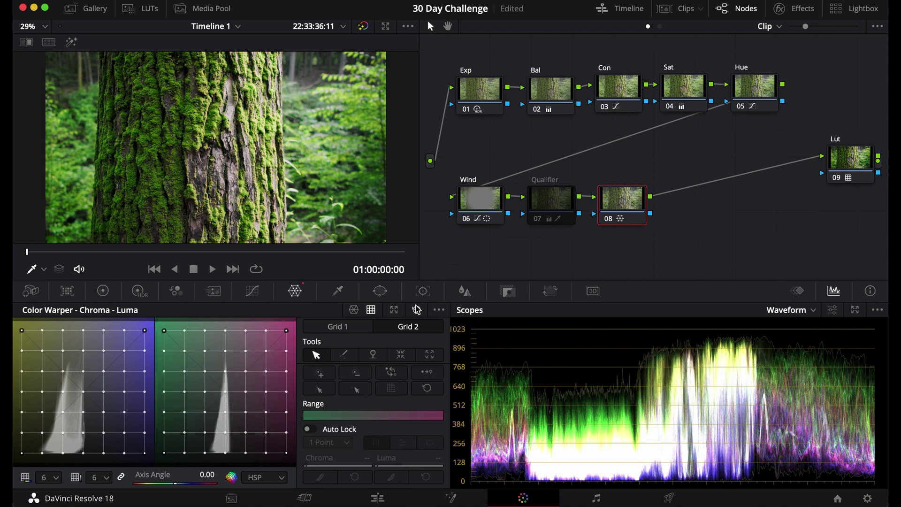
{"action": "left_click", "coordinate": [360, 311]}
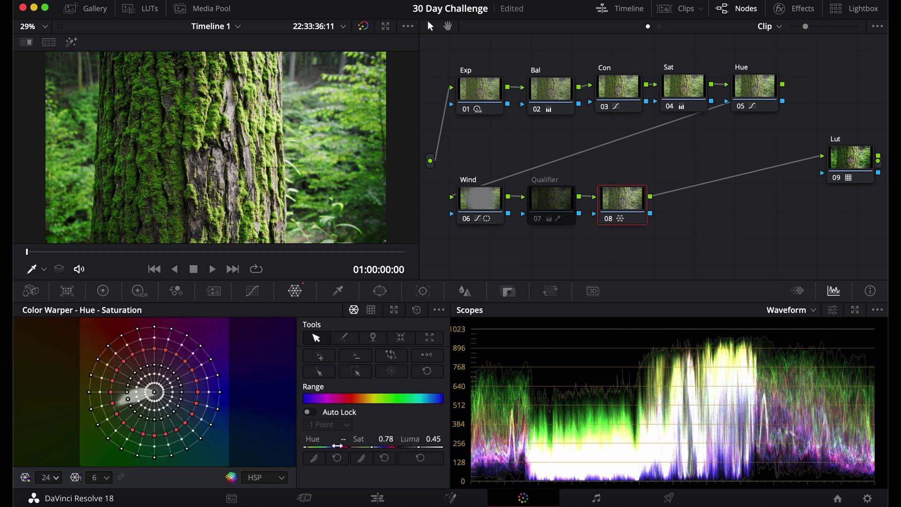
Rotate the hue of the selected saturation ring and reset the Color Warper
{"action": "left_click_drag", "start_coordinate": [311, 445], "coordinate": [311, 446]}
{"action": "left_click_drag", "start_coordinate": [311, 445], "coordinate": [314, 445]}
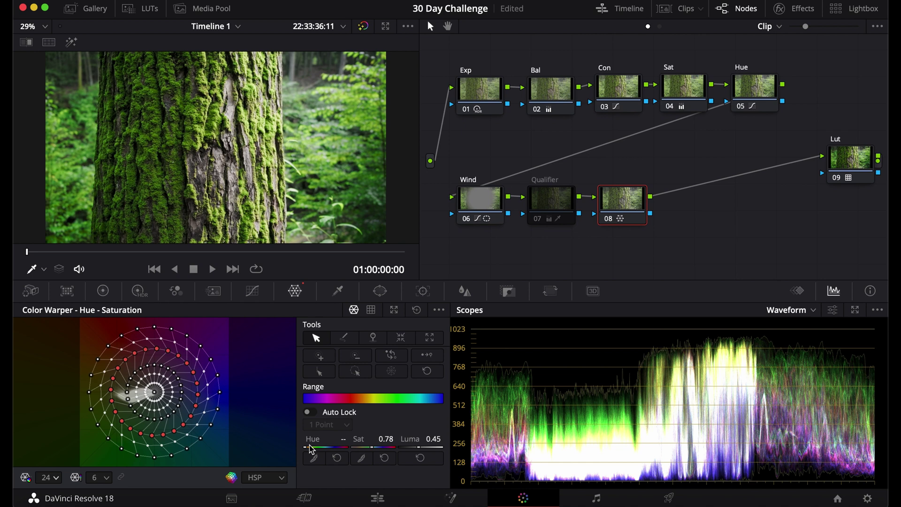
{"action": "left_click", "coordinate": [417, 310]}
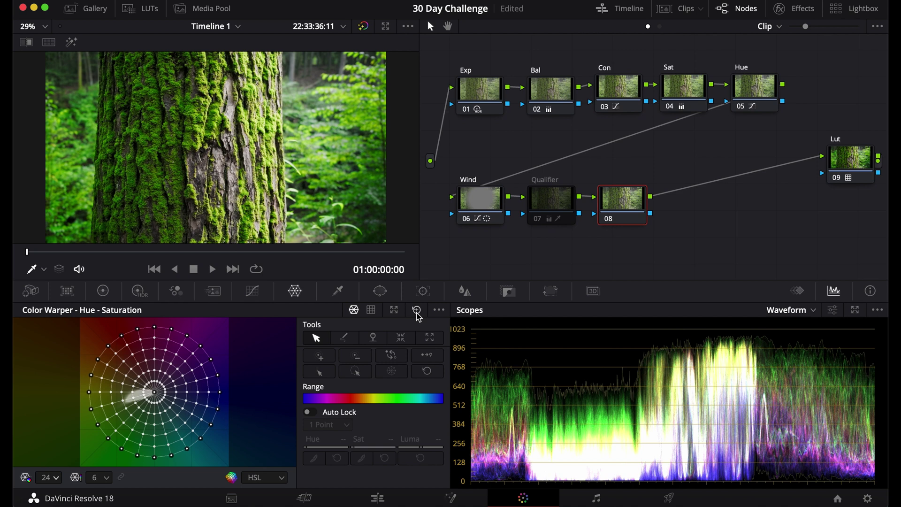
Undo the last Color Warper change and reset the mesh again
{"action": "key", "text": "super+z"}
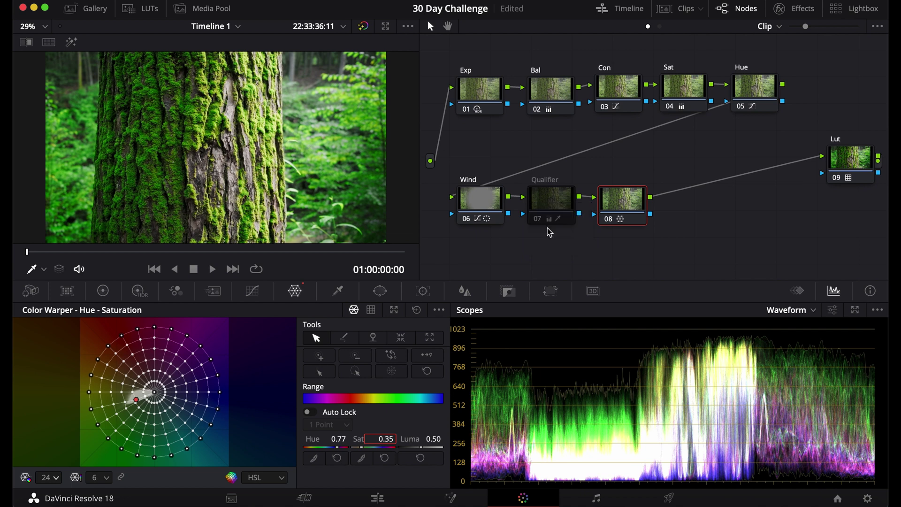
{"action": "left_click", "coordinate": [414, 314]}
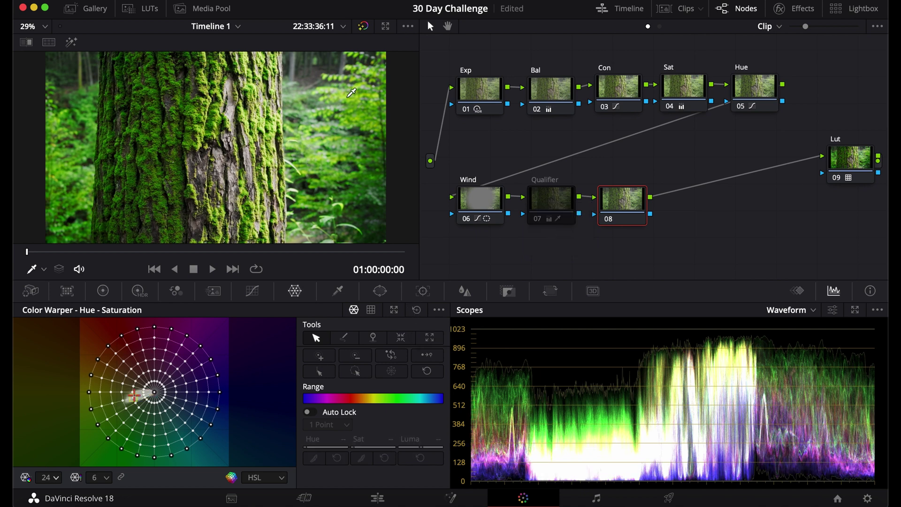
Warp the bark tone to about hue 0.92, saturation 0.56 and mute the sampled moss point to about hue 0.81, saturation 0.07
{"action": "left_click_drag", "start_coordinate": [340, 440], "coordinate": [343, 440]}
{"action": "left_click_drag", "start_coordinate": [133, 395], "coordinate": [127, 375]}
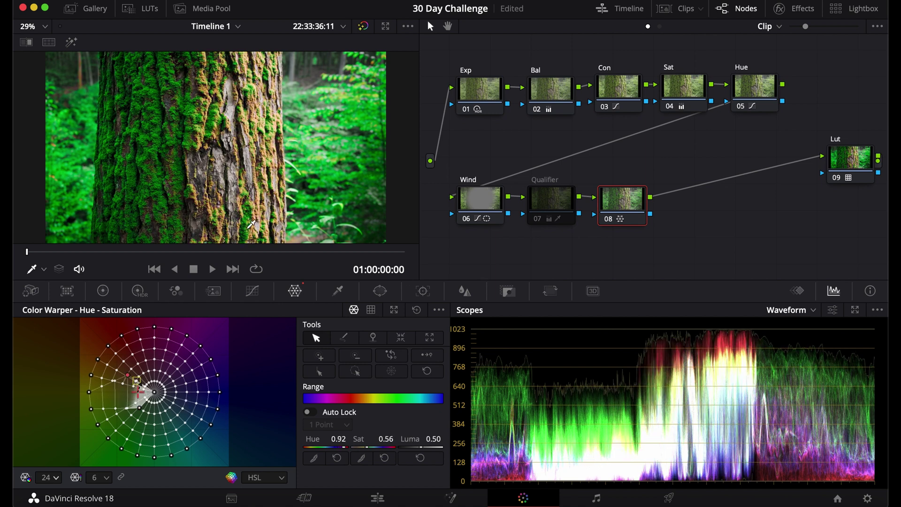
{"action": "left_click_drag", "start_coordinate": [143, 134], "coordinate": [155, 118]}
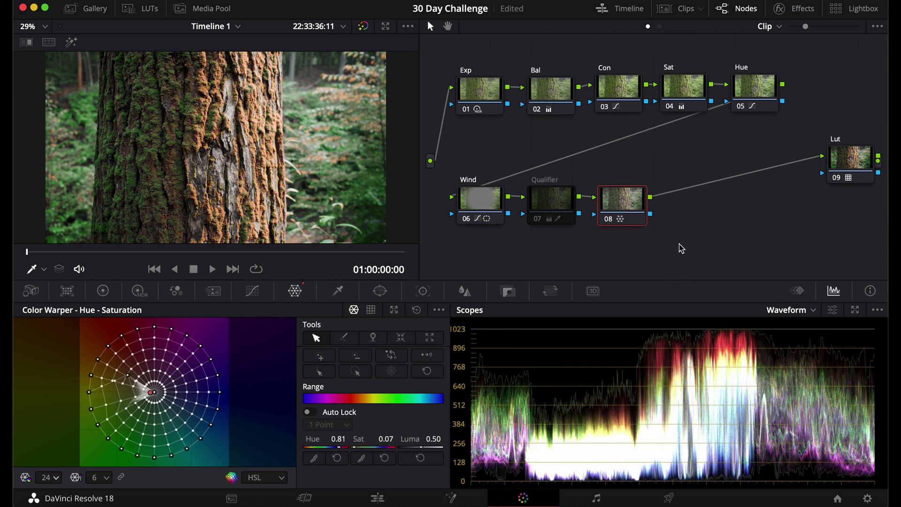